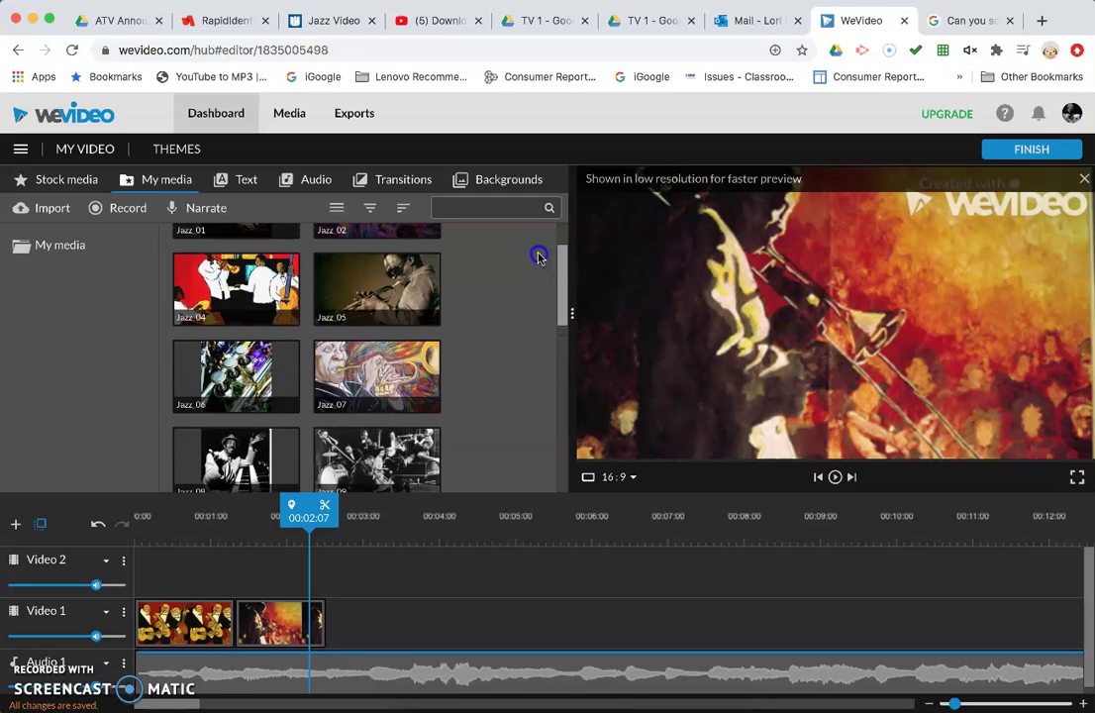
- Add Jazz_05 and Jazz_07 one after the other to the end of the Video 1 track
drag(362, 305, 358, 614)
drag(328, 505, 357, 506)
click(409, 629)
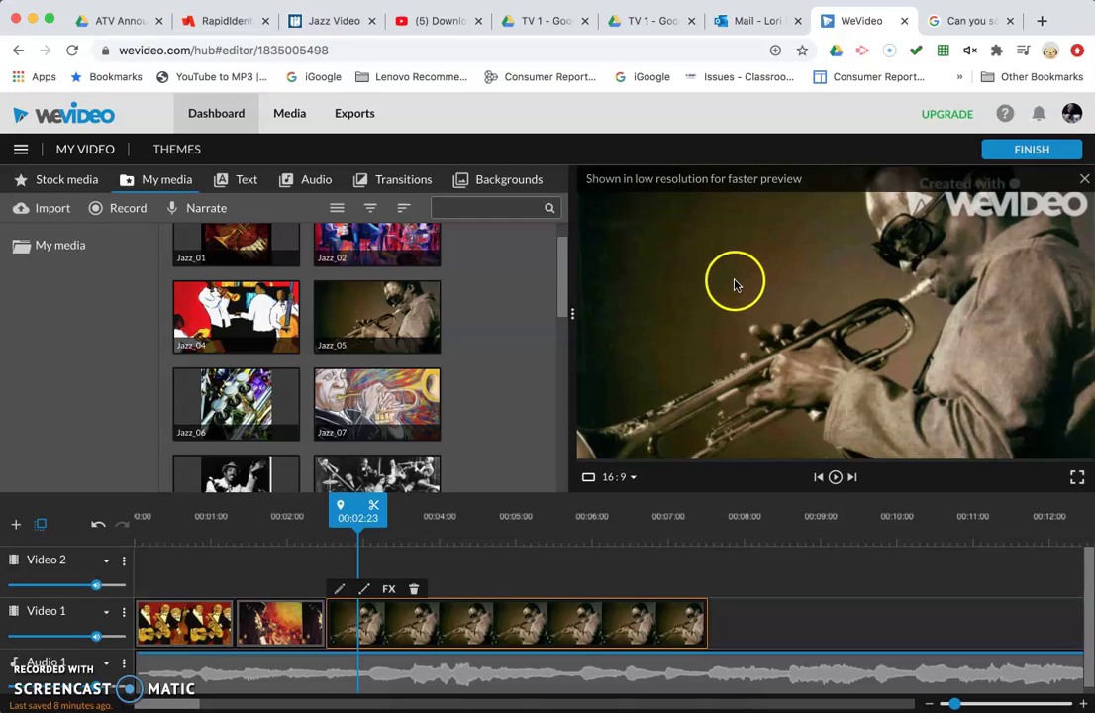
drag(389, 401, 737, 604)
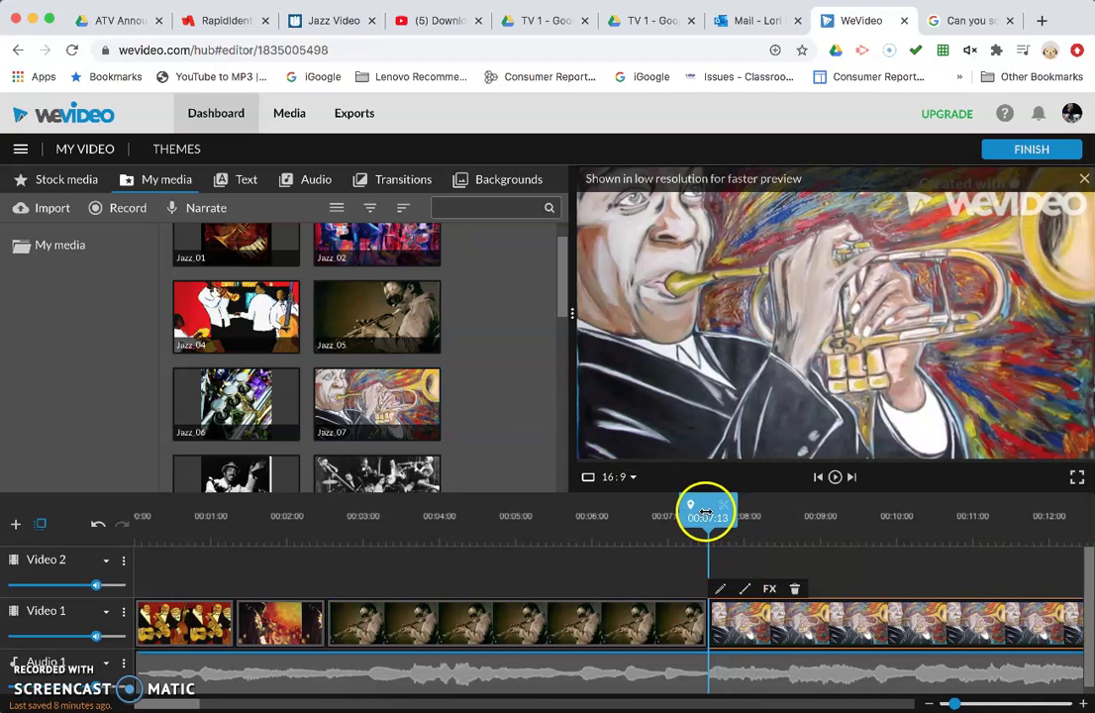
- Open the Jazz_05 clip from the Video 1 track in the clip editor
drag(704, 508, 385, 539)
click(406, 615)
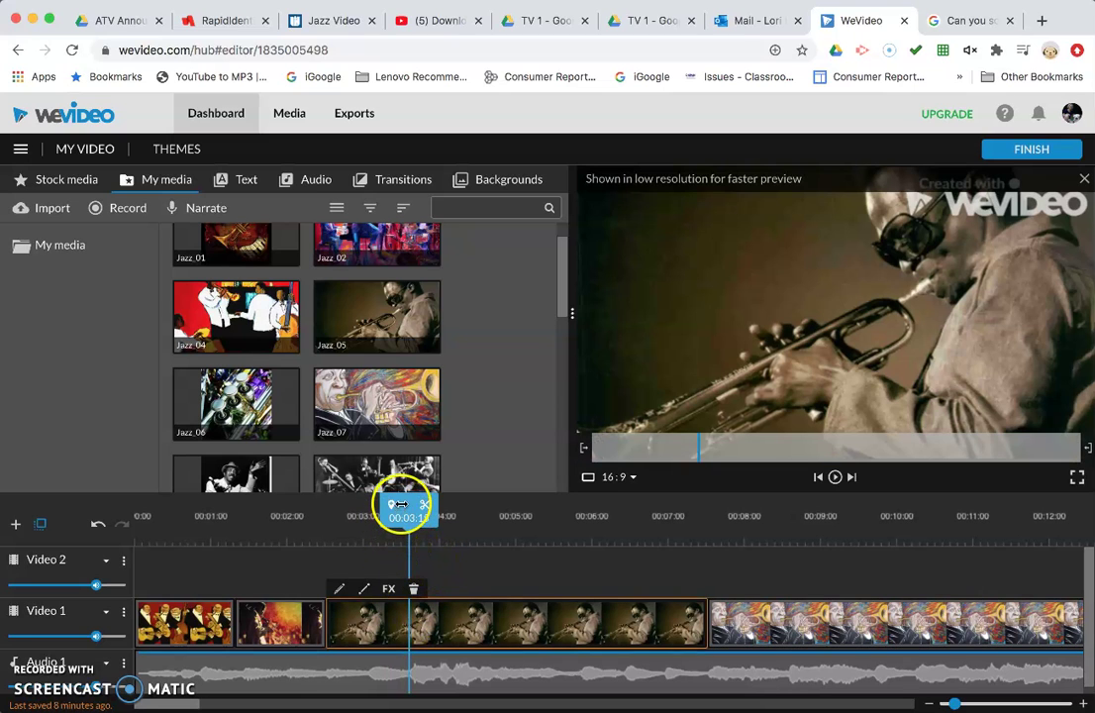
click(341, 590)
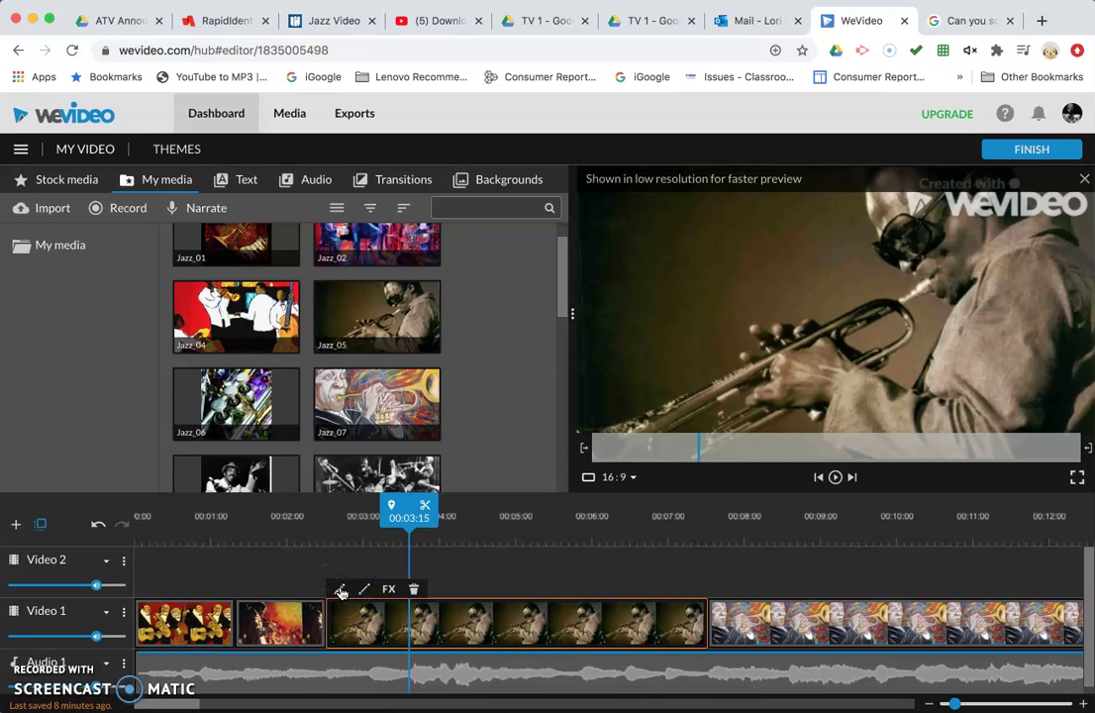
click(341, 591)
click(341, 591)
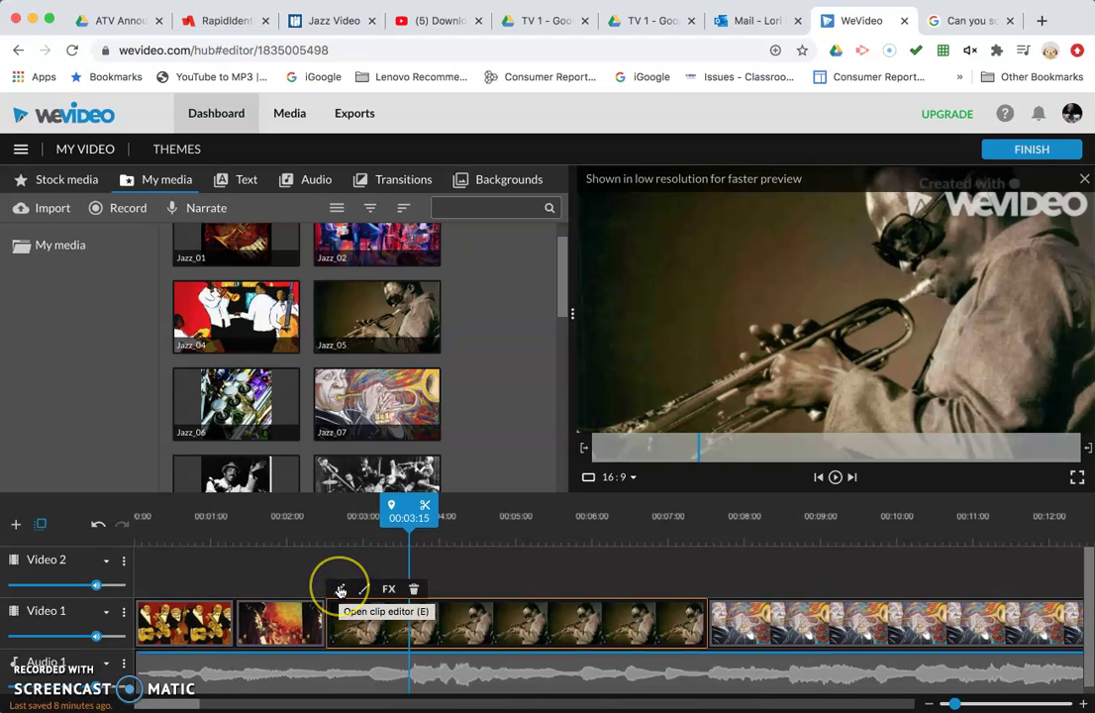
click(340, 590)
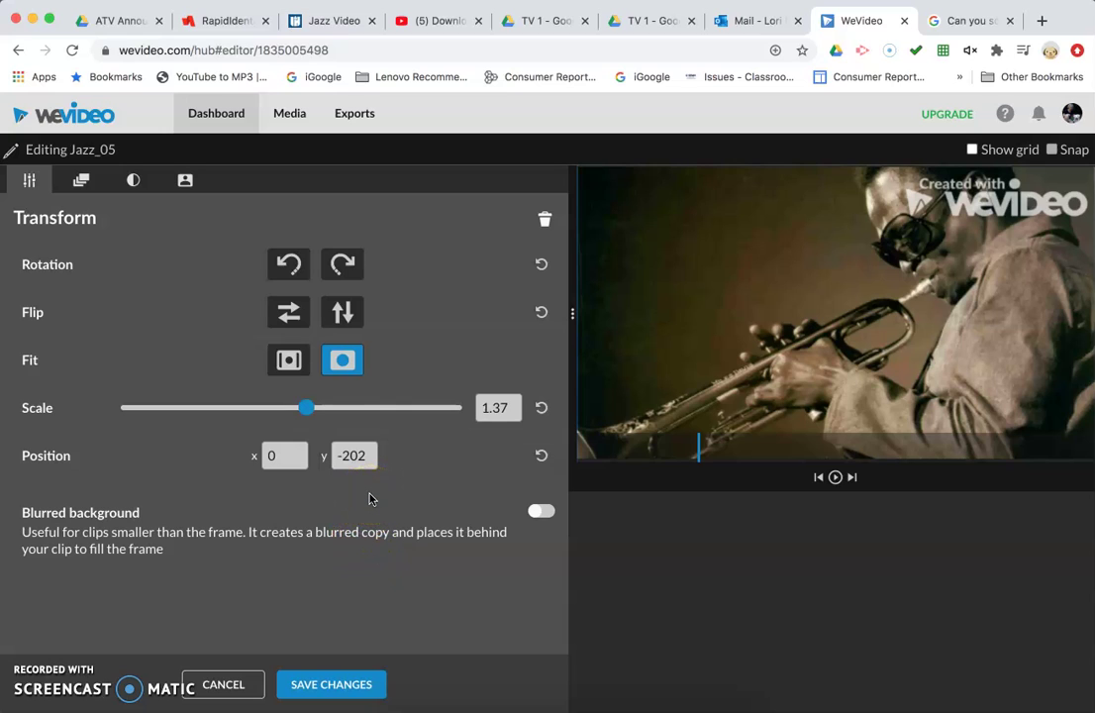
- Enlarge Jazz_05 to a scale of 2.56, reposition it at x -1279, y -237, and save the changes
mouse_move(307, 412)
mouse_down()
mouse_move(284, 409)
mouse_move(343, 417)
mouse_move(278, 415)
mouse_move(293, 424)
mouse_up()
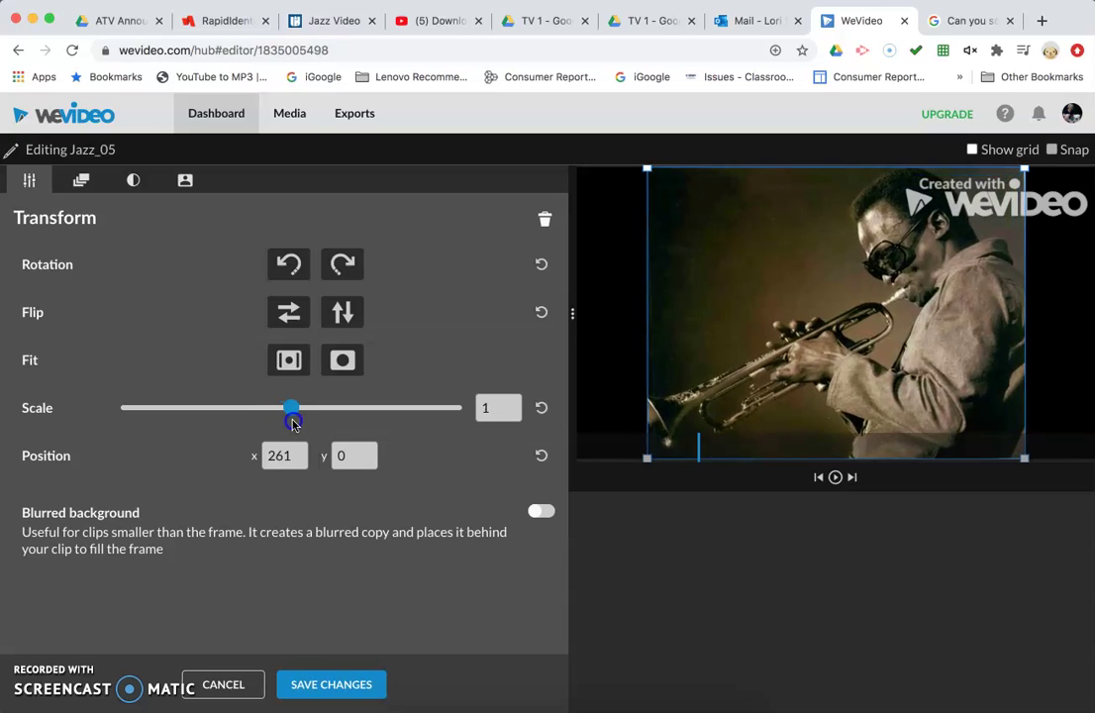
mouse_move(295, 424)
mouse_down()
mouse_move(303, 418)
mouse_move(288, 418)
mouse_move(295, 425)
mouse_up()
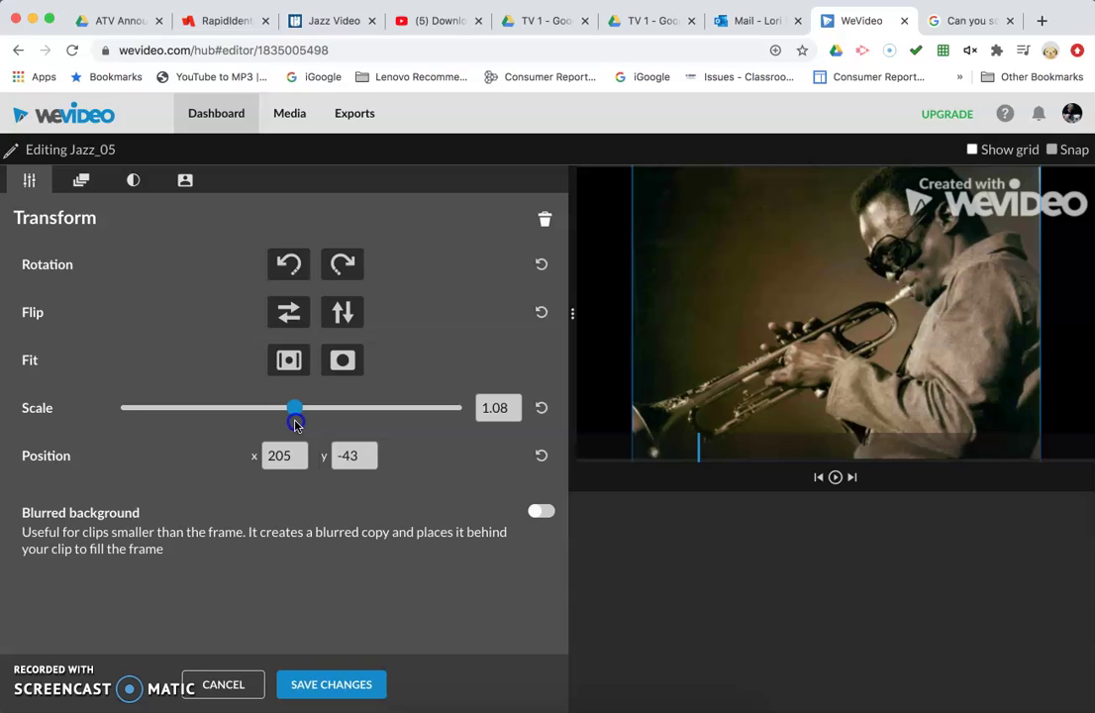
drag(295, 423, 326, 428)
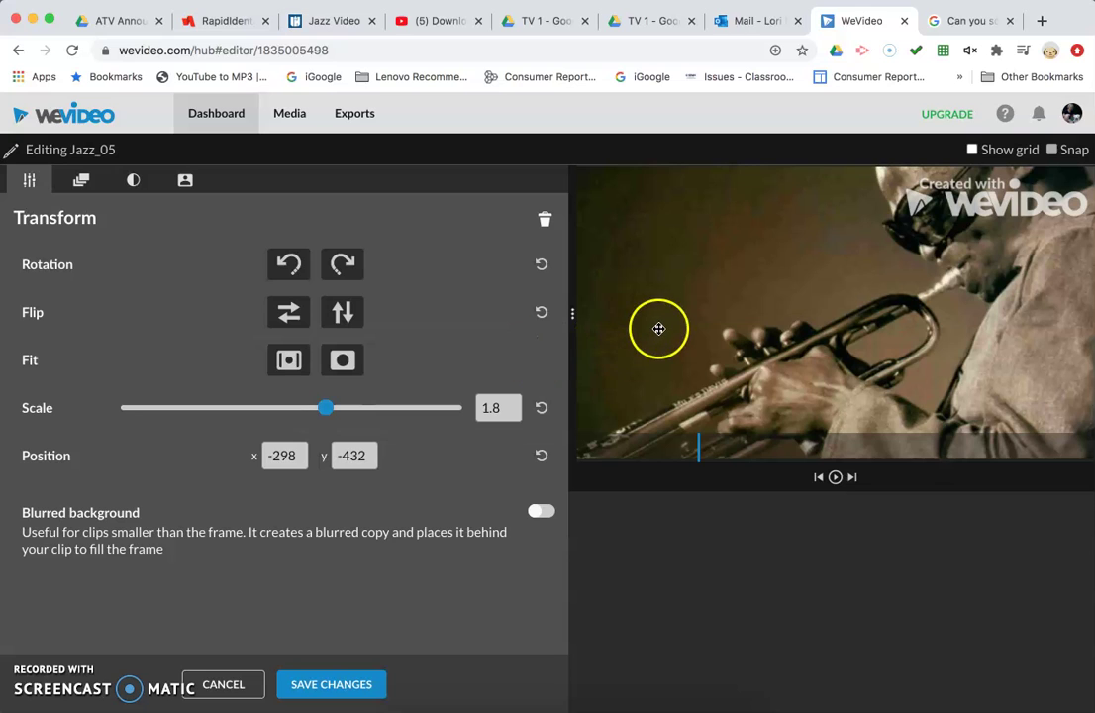
drag(657, 328, 592, 398)
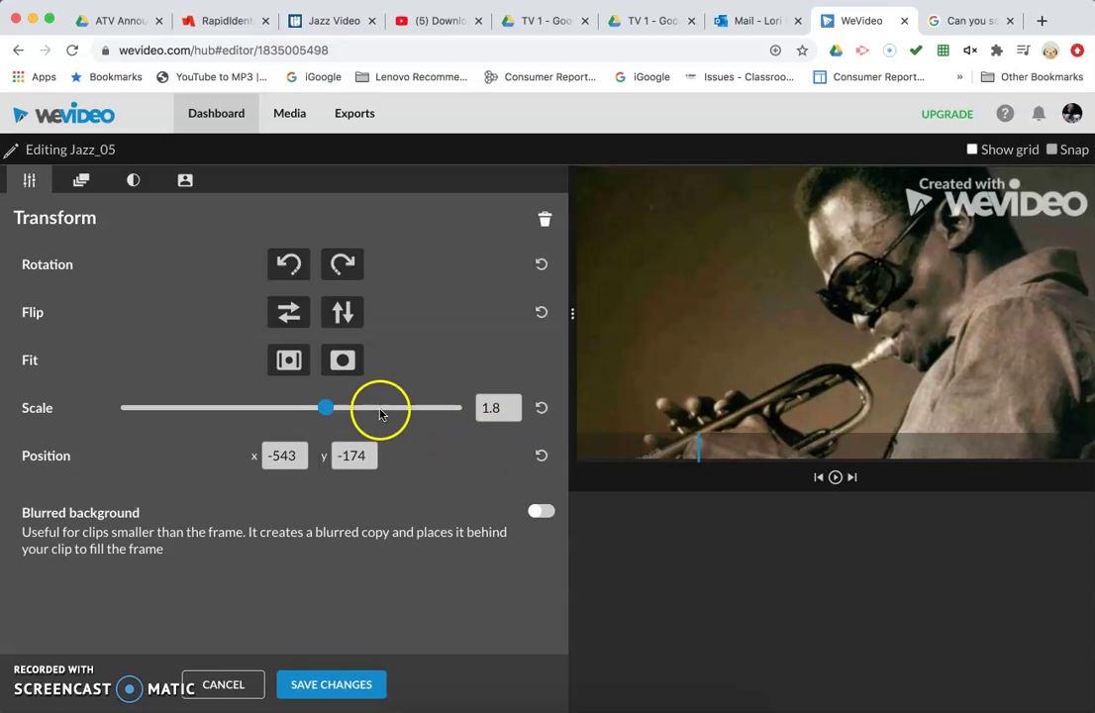
drag(326, 416, 359, 409)
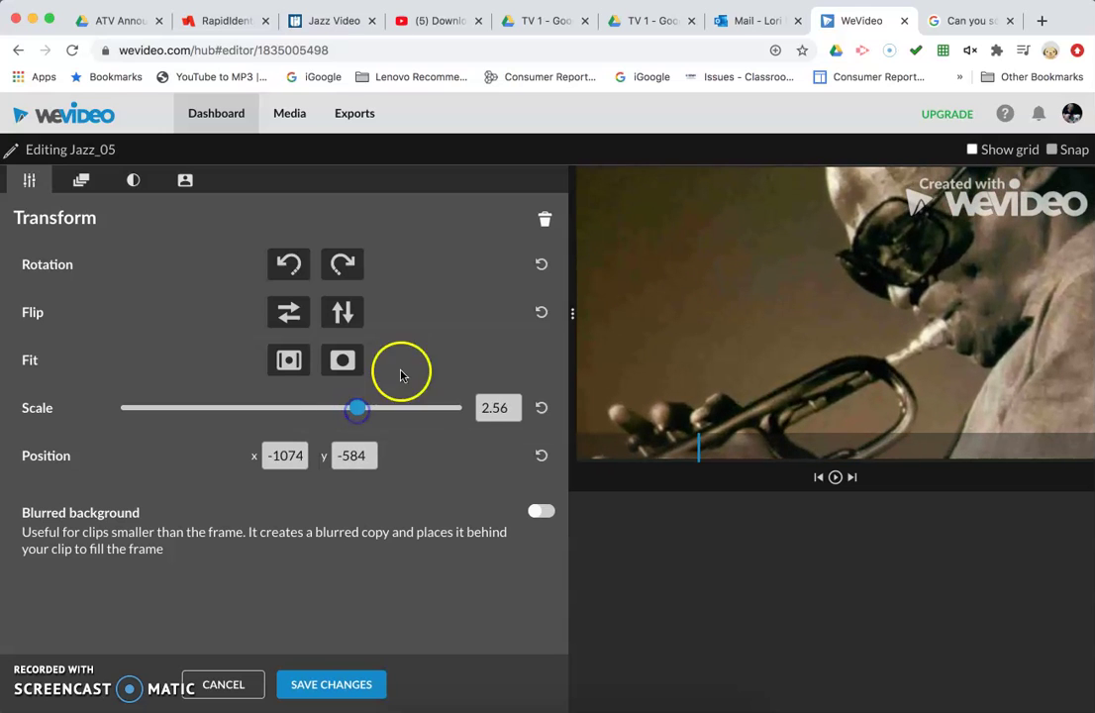
drag(756, 303, 700, 396)
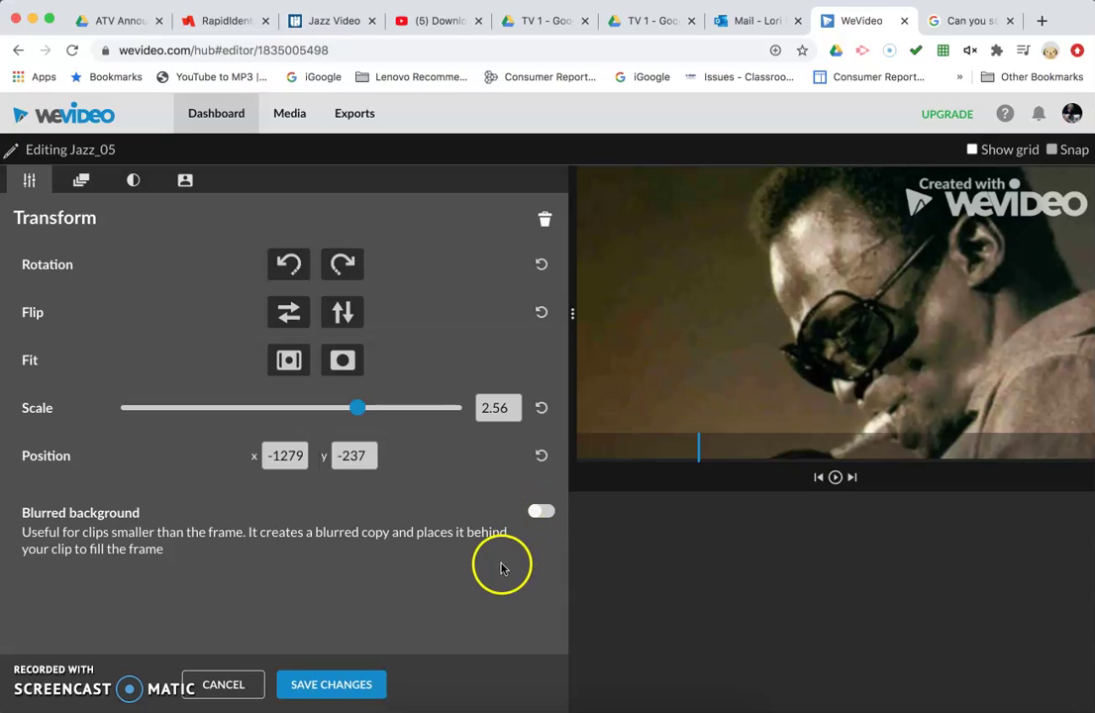
click(337, 685)
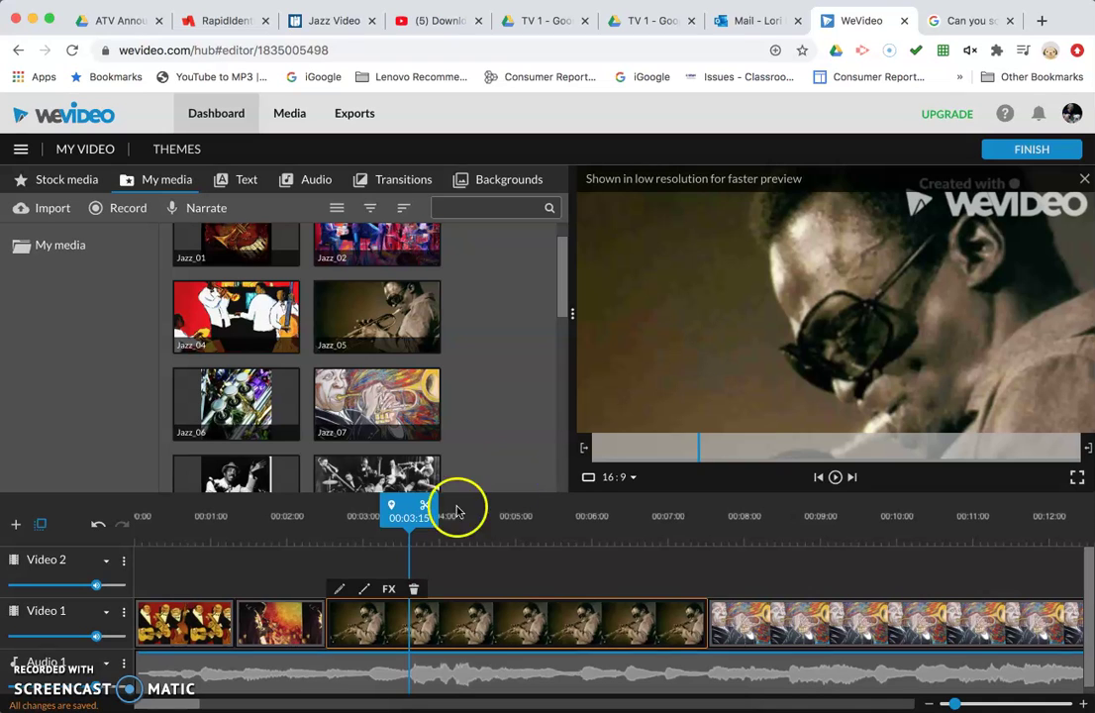
- Edit the first clip, Jazz_19, to scale 1.48 and position x -36, y -27 so the faces show, and save
drag(409, 507, 271, 514)
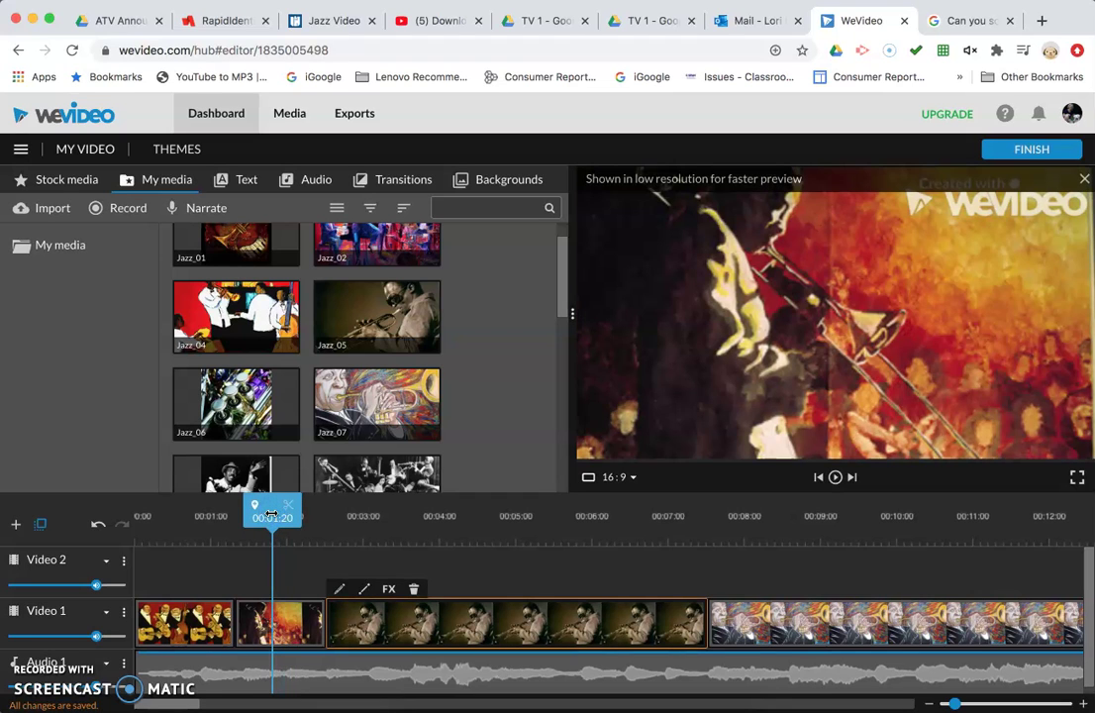
drag(274, 508, 196, 516)
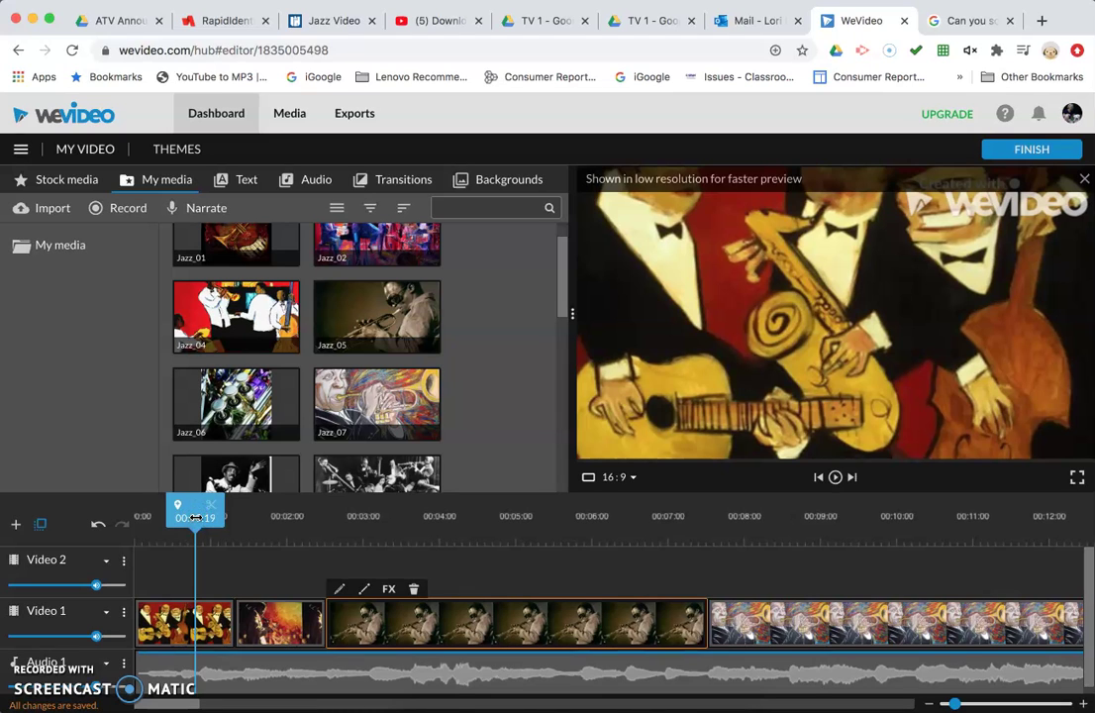
click(208, 631)
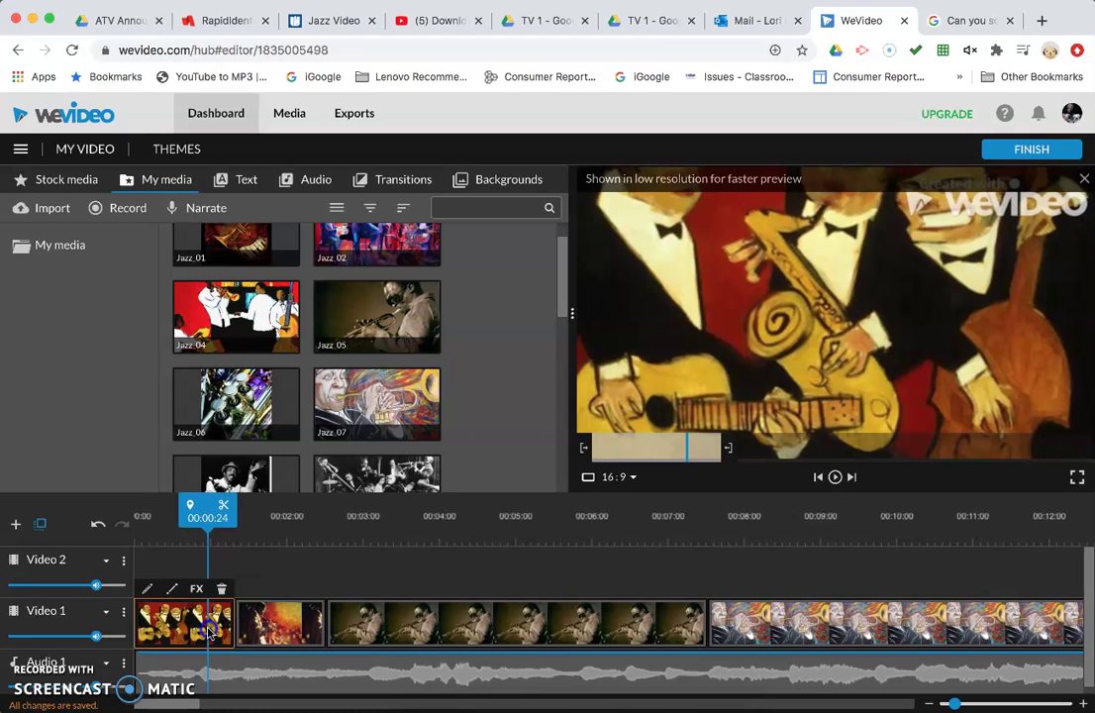
click(204, 628)
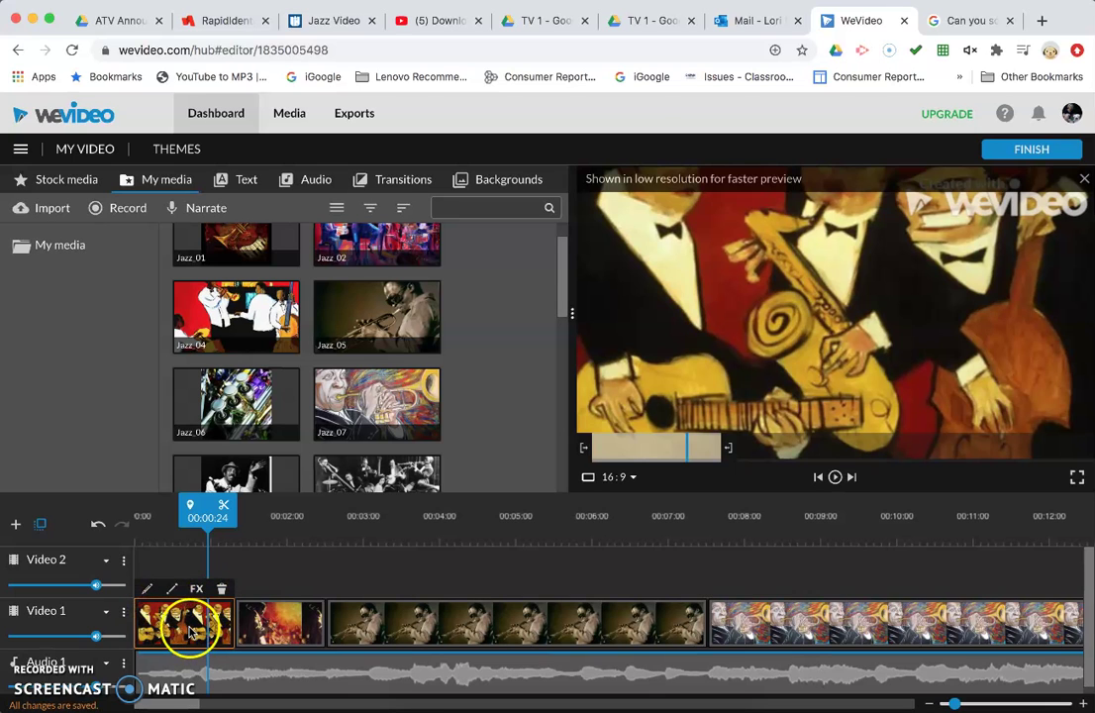
click(147, 591)
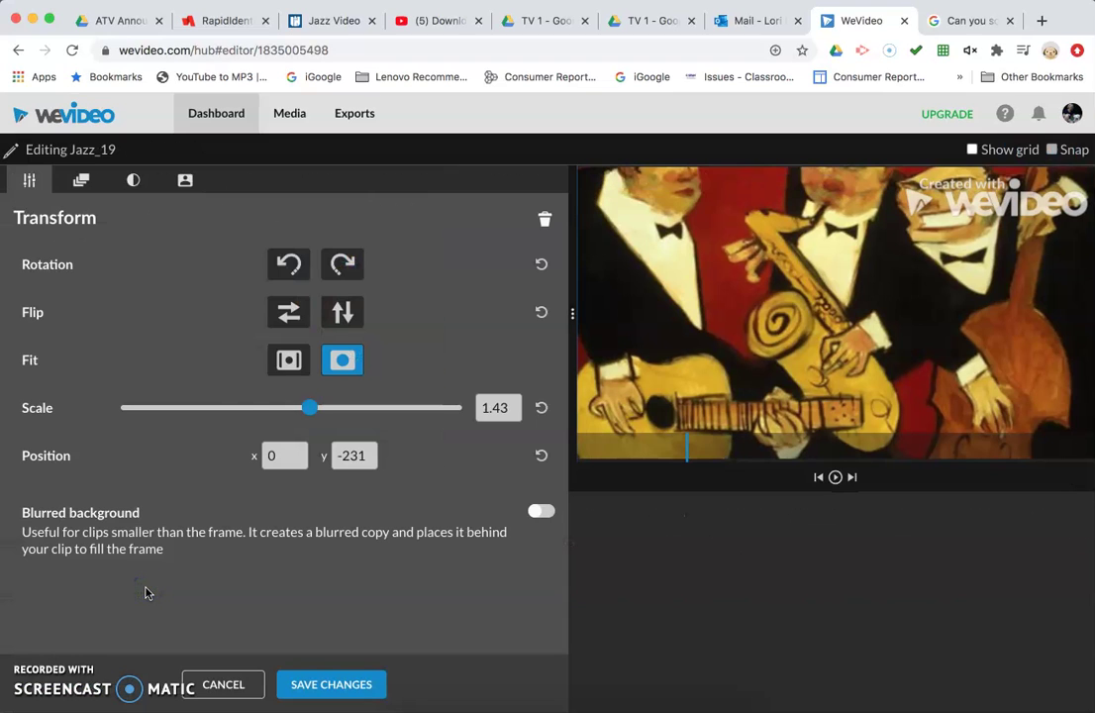
mouse_move(309, 407)
mouse_down()
mouse_move(288, 408)
mouse_move(312, 407)
mouse_up()
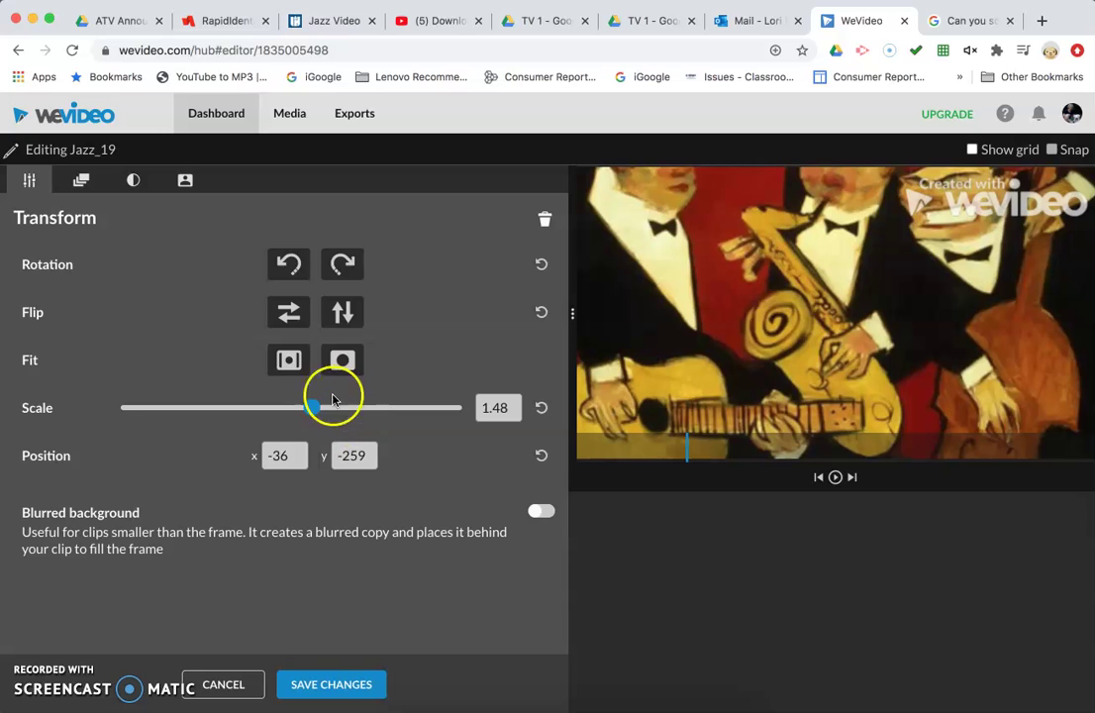
drag(810, 296, 810, 358)
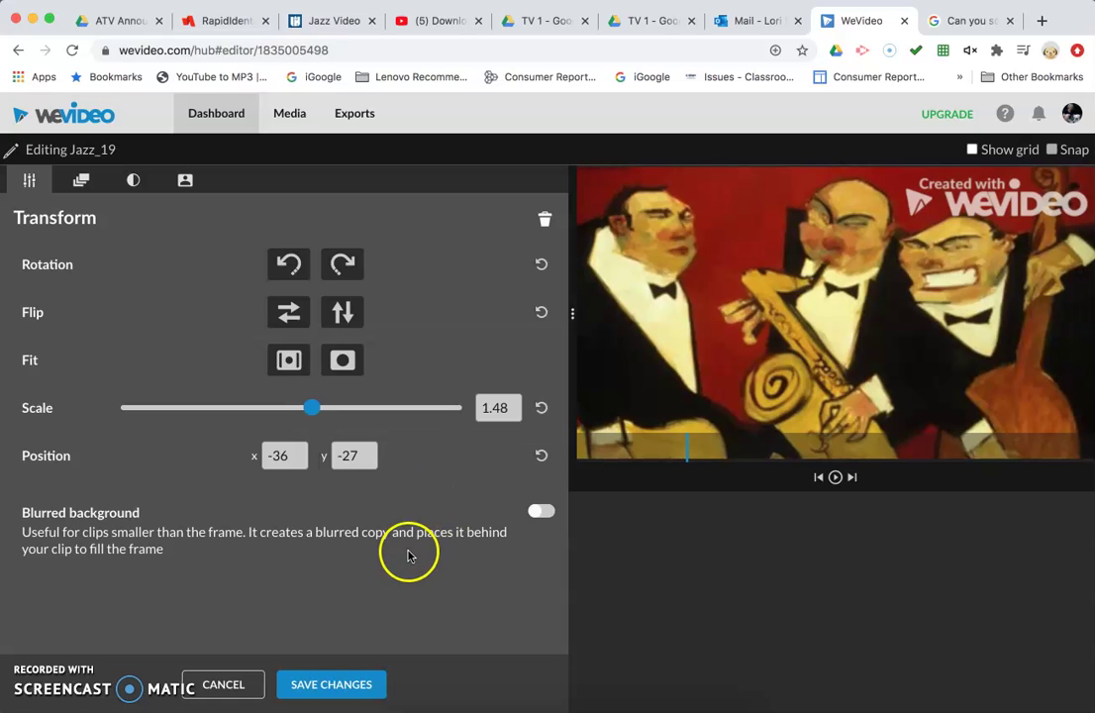
click(318, 684)
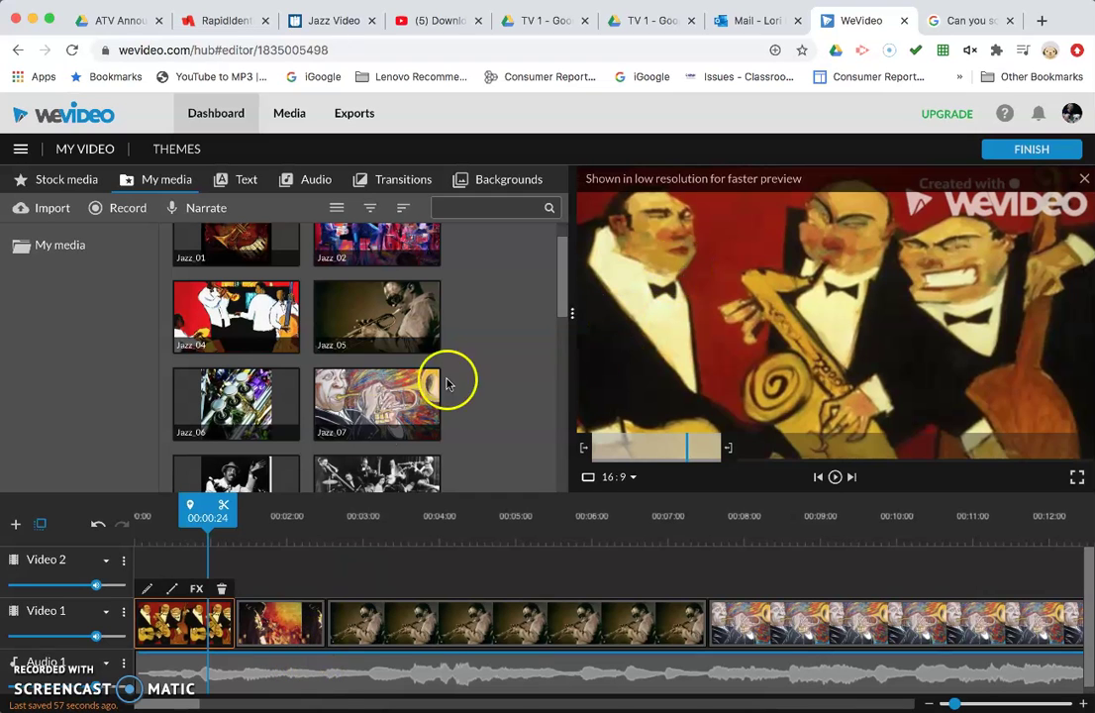
- Play the sequence from the start and replay the Jazz_05 clip to find its cut point with the music
drag(206, 512, 109, 517)
key(space)
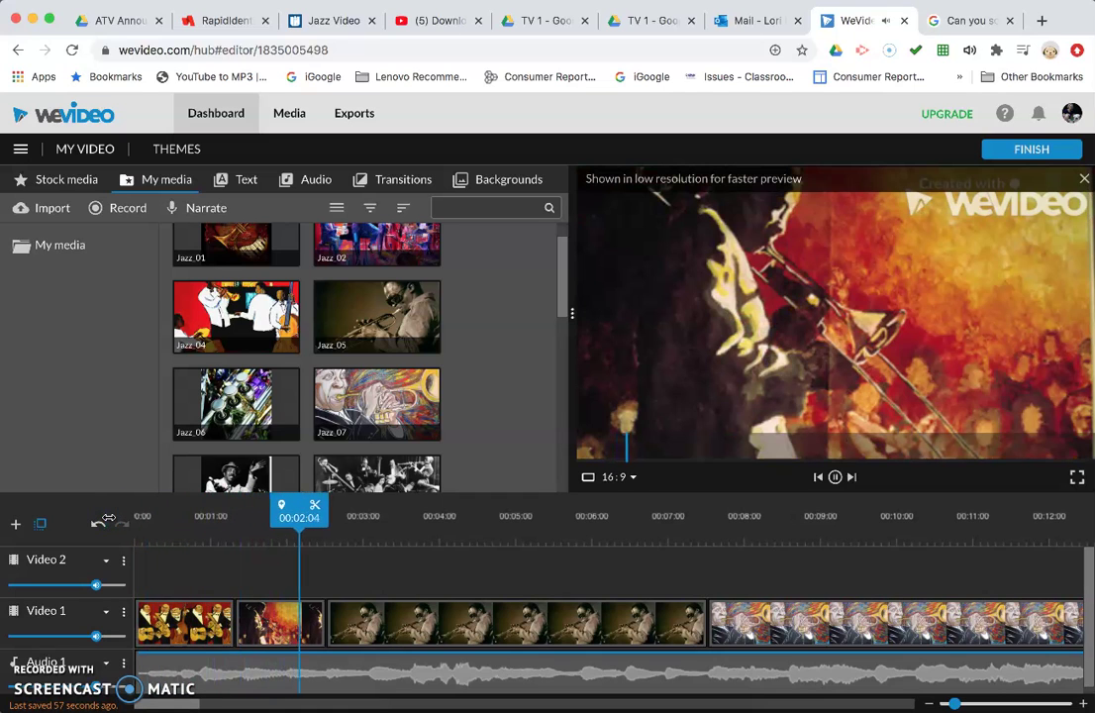
key(space)
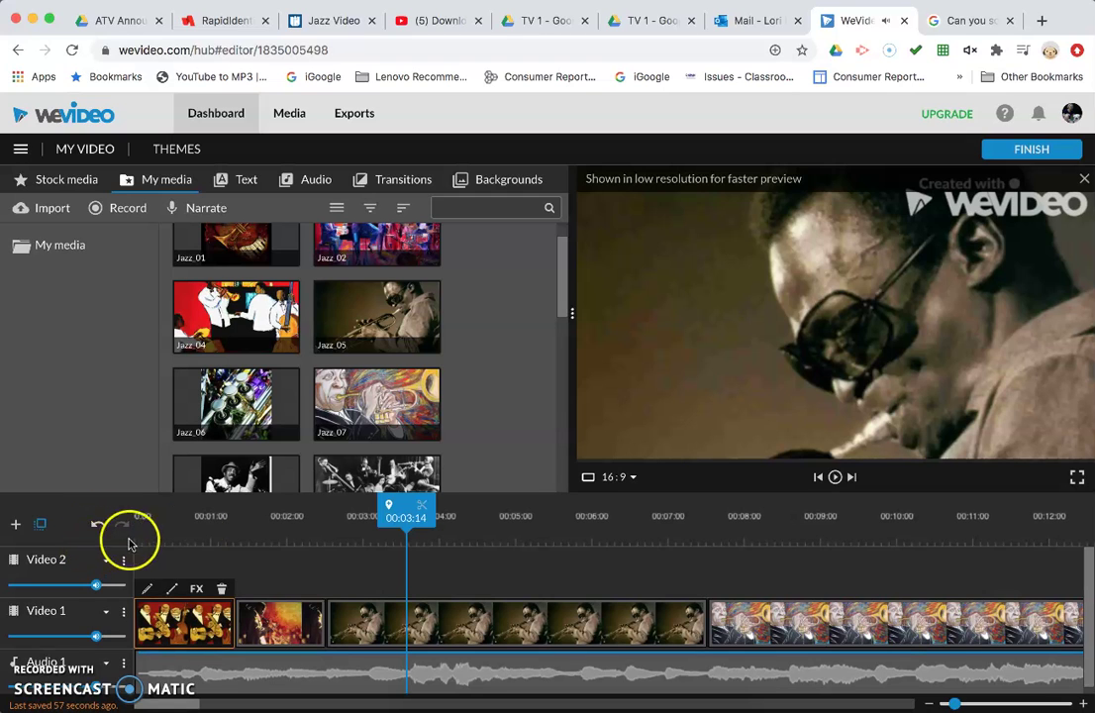
click(356, 625)
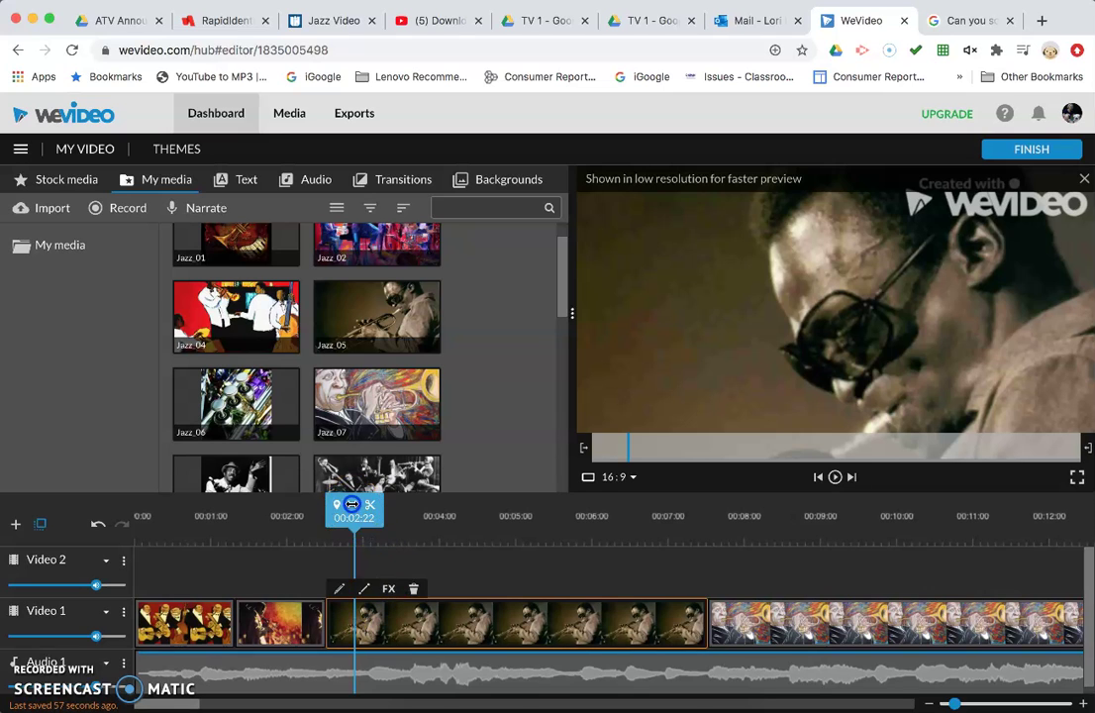
drag(354, 508, 325, 506)
key(space)
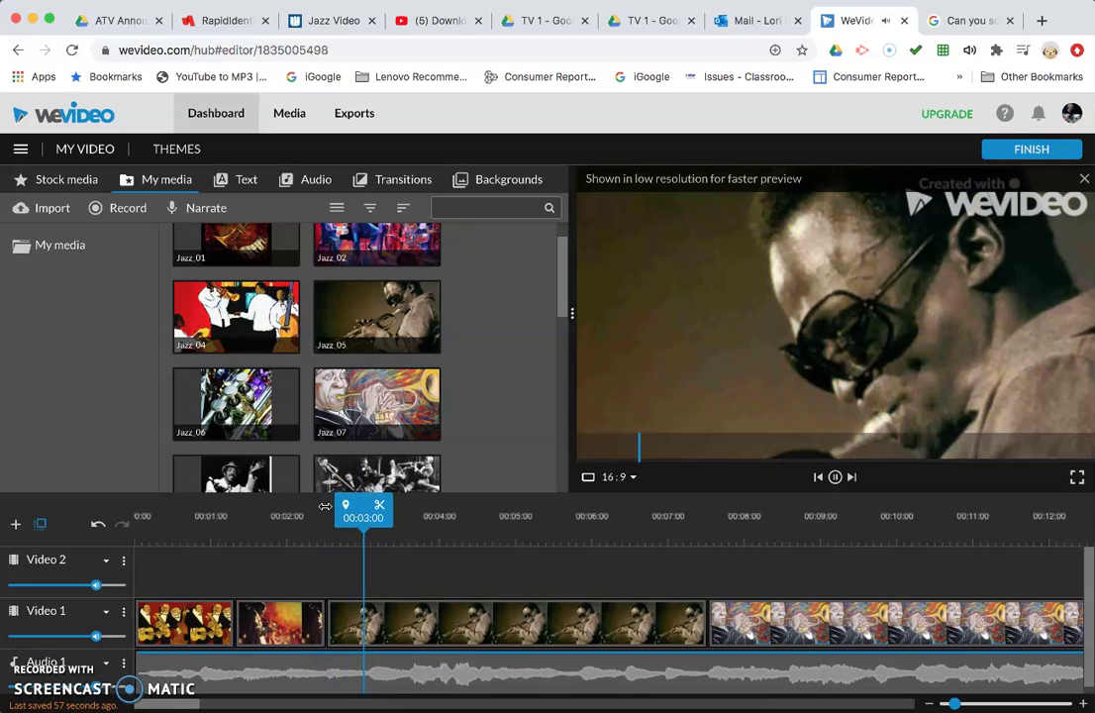
- Play from the start to 00:03:14, split the Jazz_05 clip there and delete its remaining part
drag(391, 506, 125, 519)
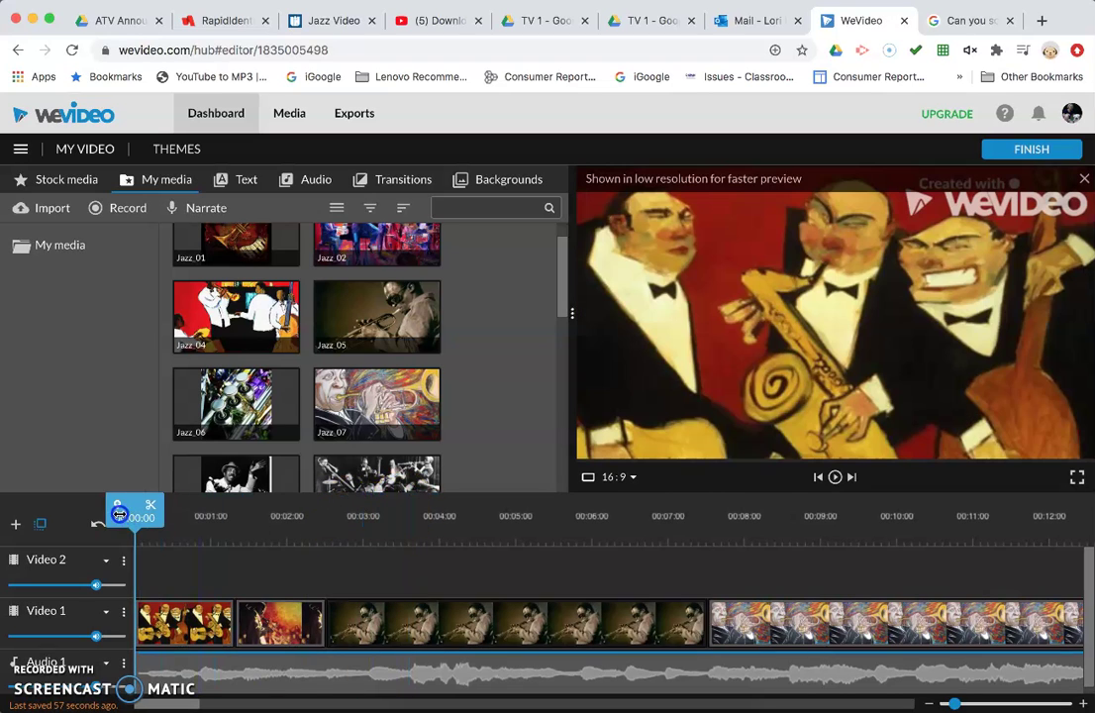
key(space)
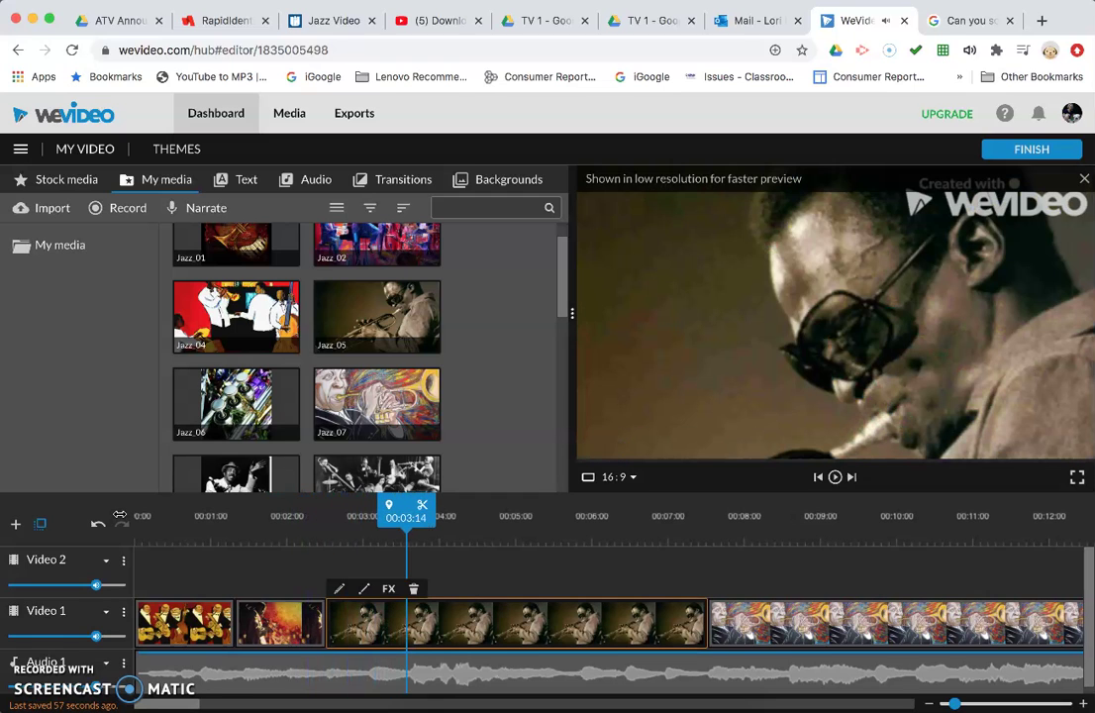
click(166, 542)
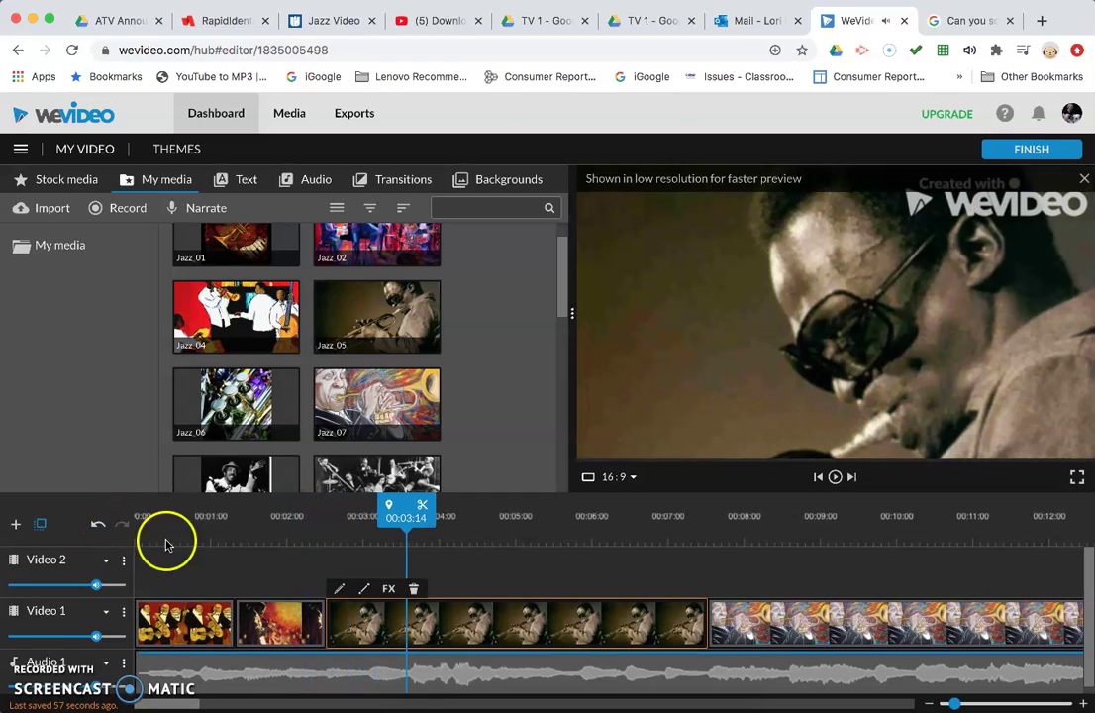
click(421, 510)
click(448, 626)
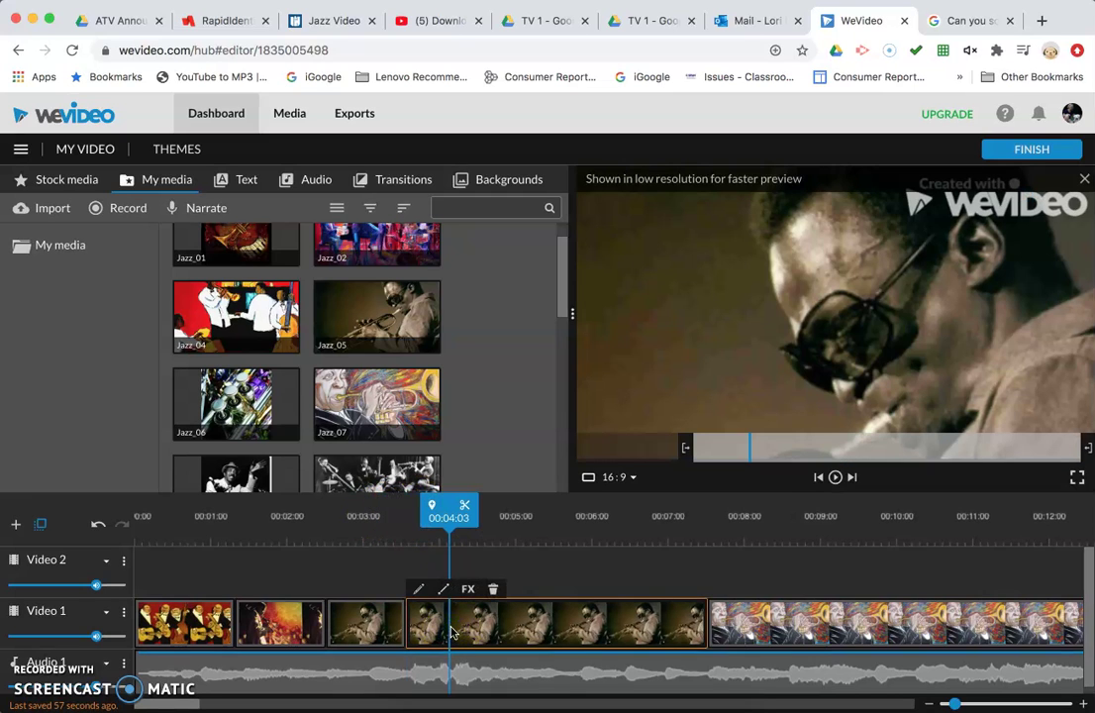
key(Delete)
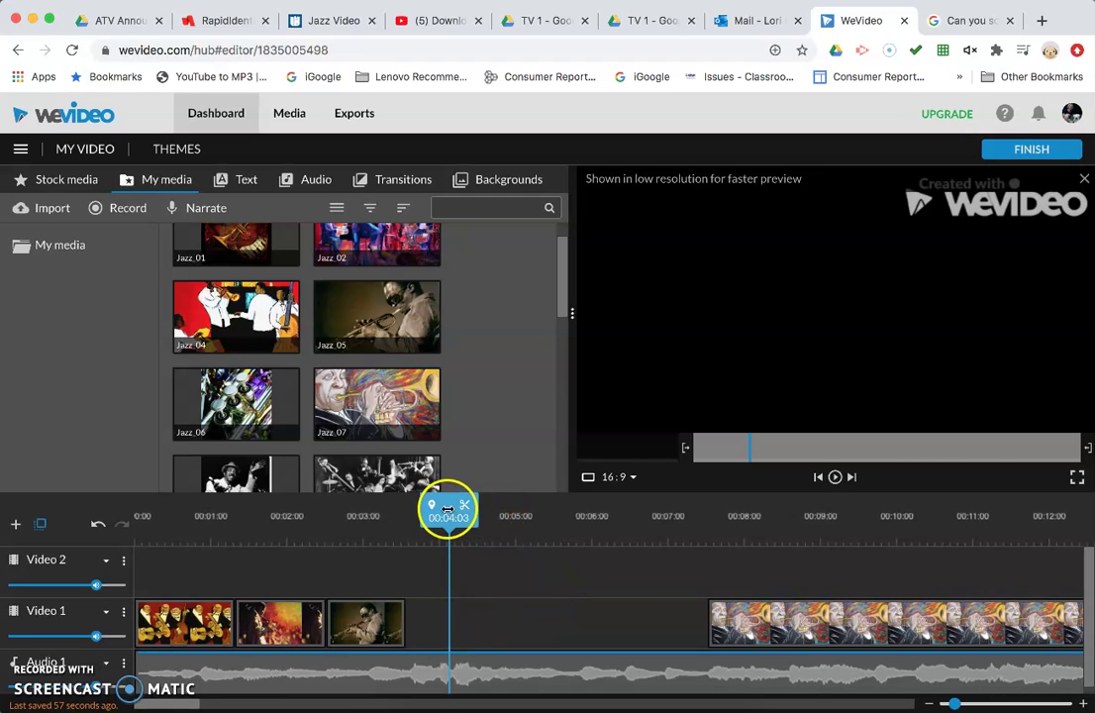
- Close the gap on Video 1 by moving the Jazz_07 clip directly behind the shortened Jazz_05 clip
drag(449, 501, 401, 506)
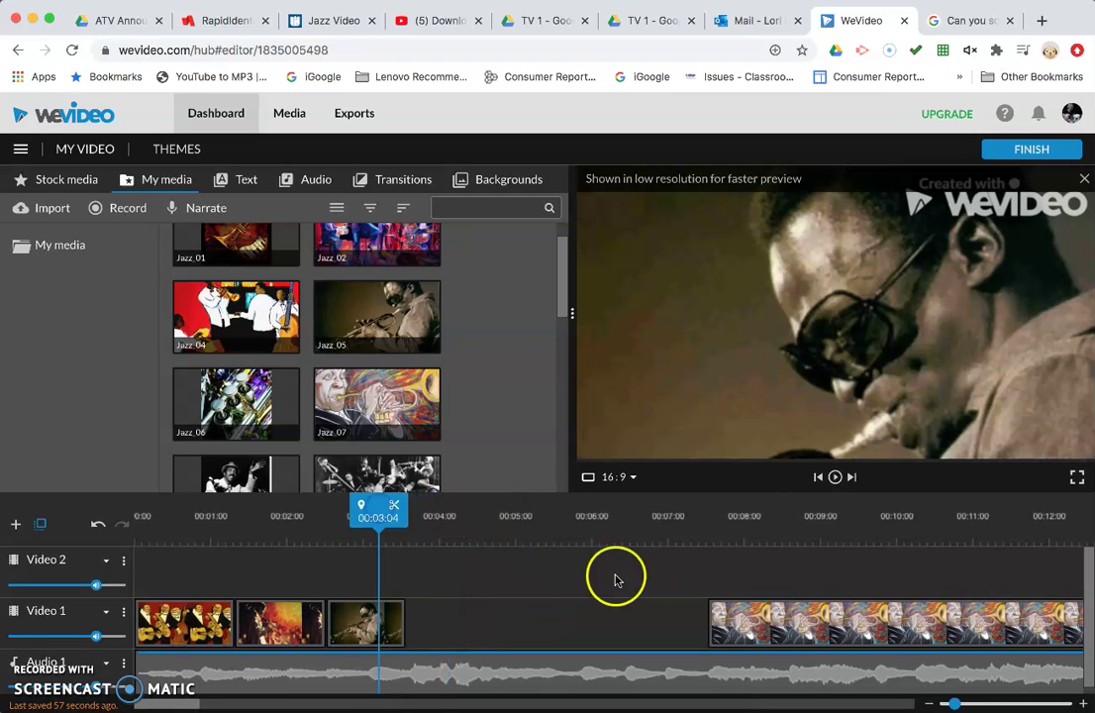
drag(750, 611, 450, 641)
mouse_move(405, 505)
mouse_down()
mouse_move(393, 504)
mouse_move(422, 505)
mouse_up()
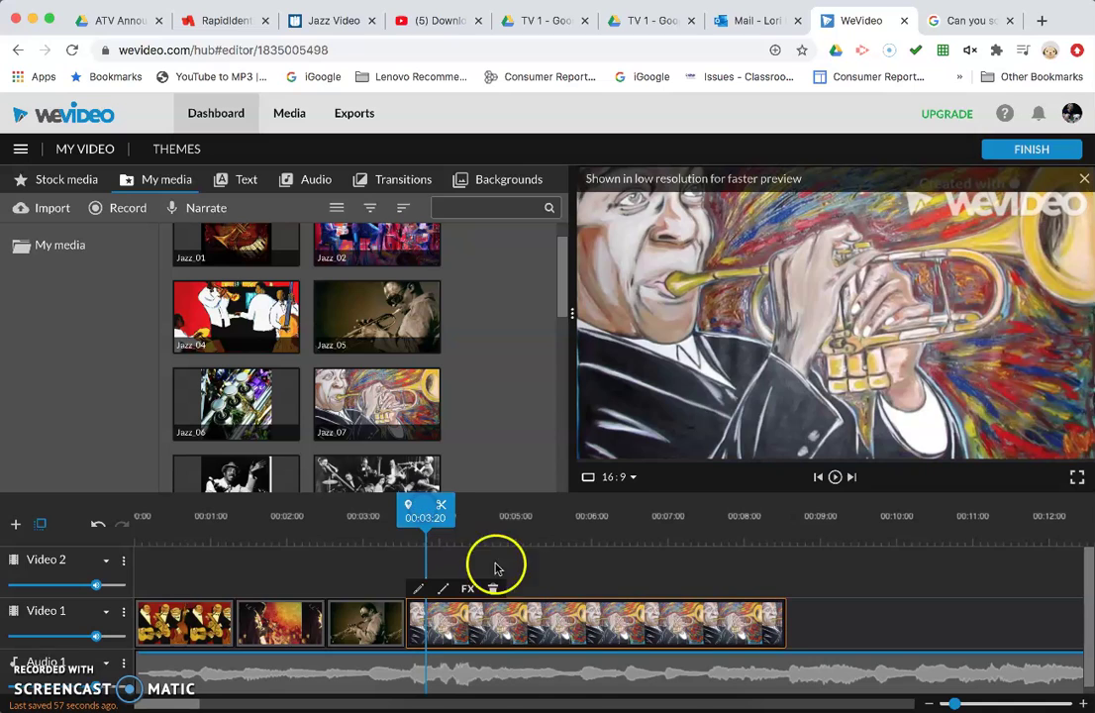
- Edit the Jazz_07 clip to scale 1.36 and position x -16, y 10, and save the changes
click(514, 626)
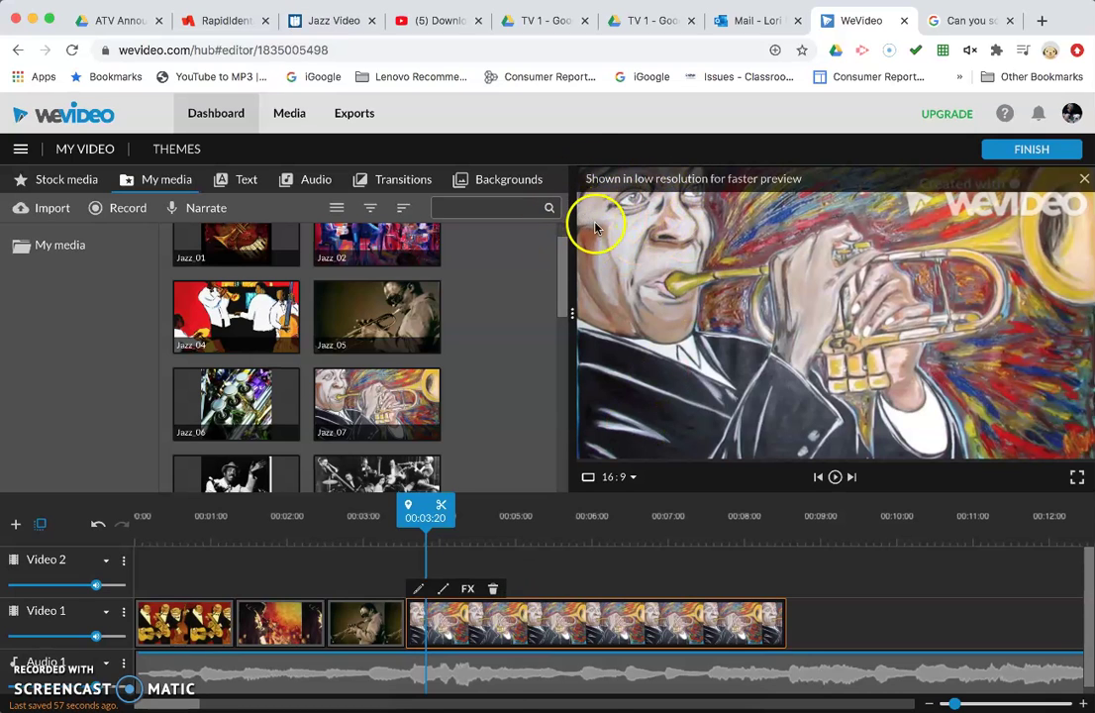
click(418, 587)
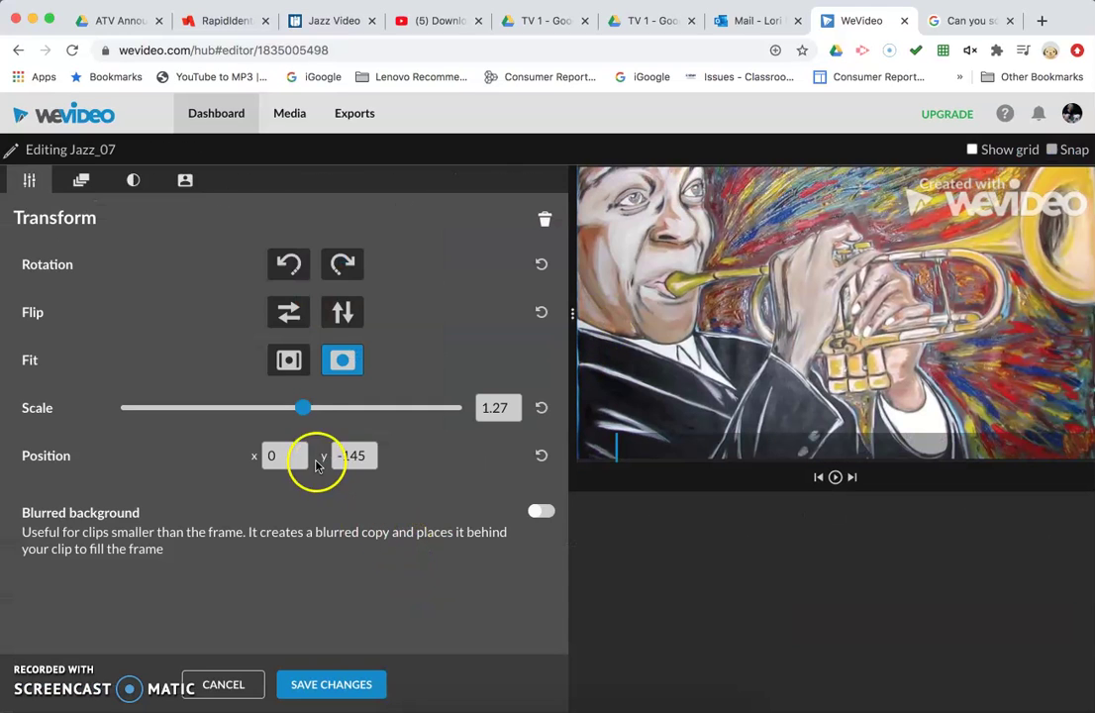
mouse_move(303, 404)
mouse_down()
mouse_move(291, 408)
mouse_move(310, 409)
mouse_up()
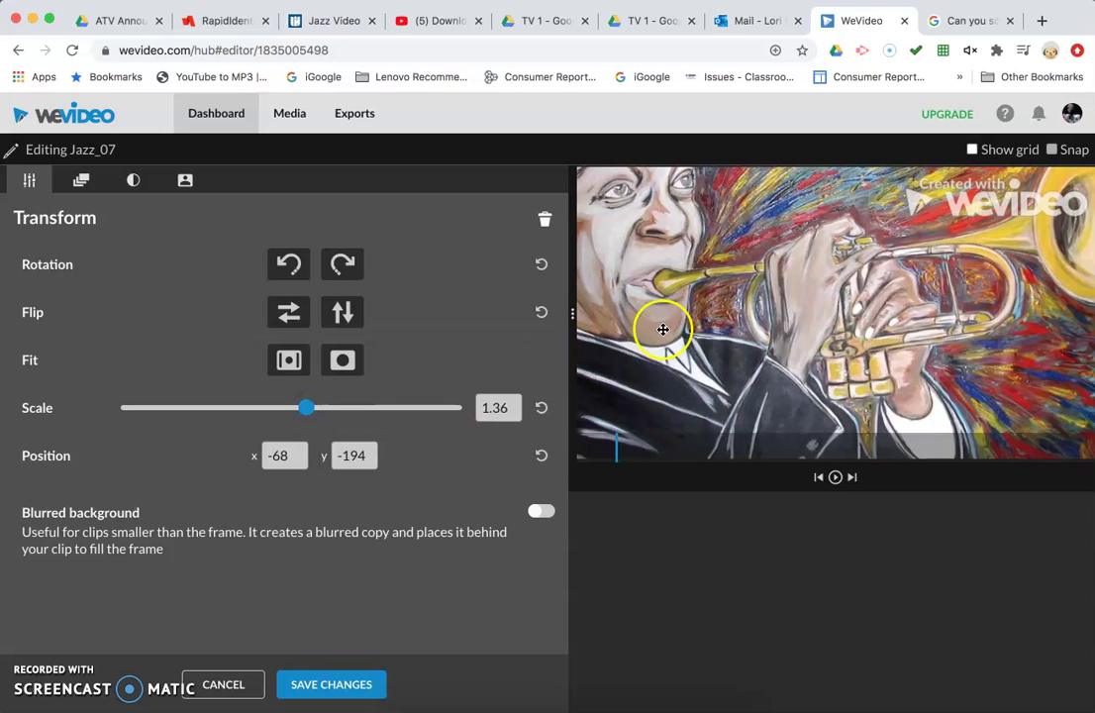
drag(698, 292, 720, 364)
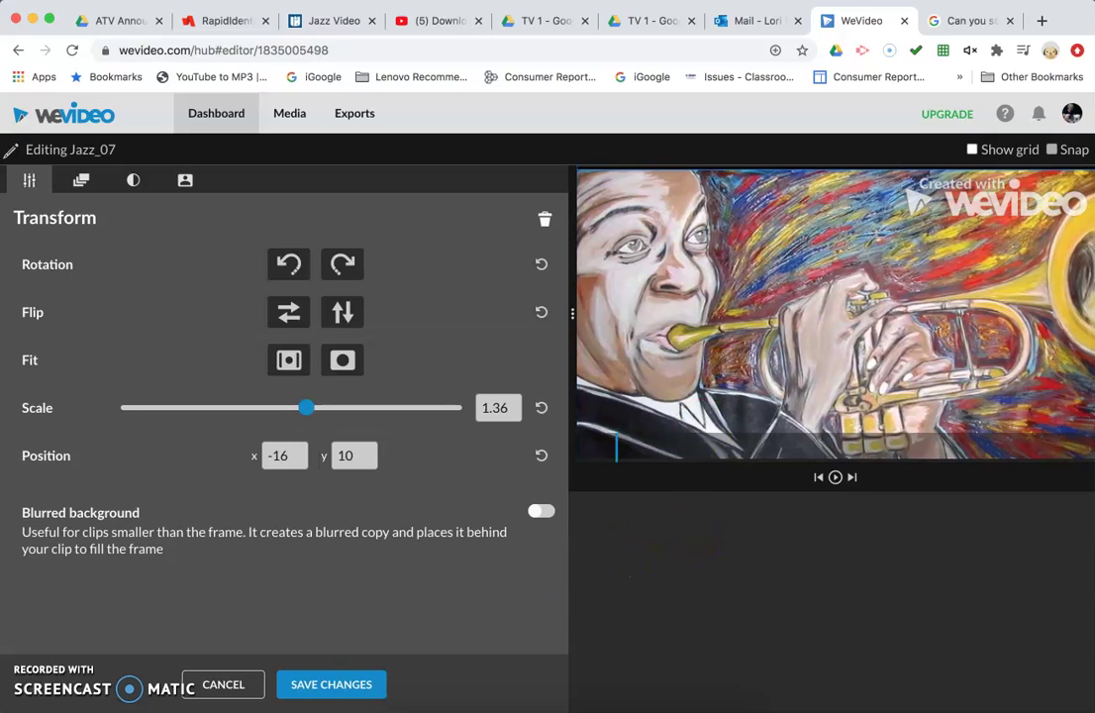
click(321, 684)
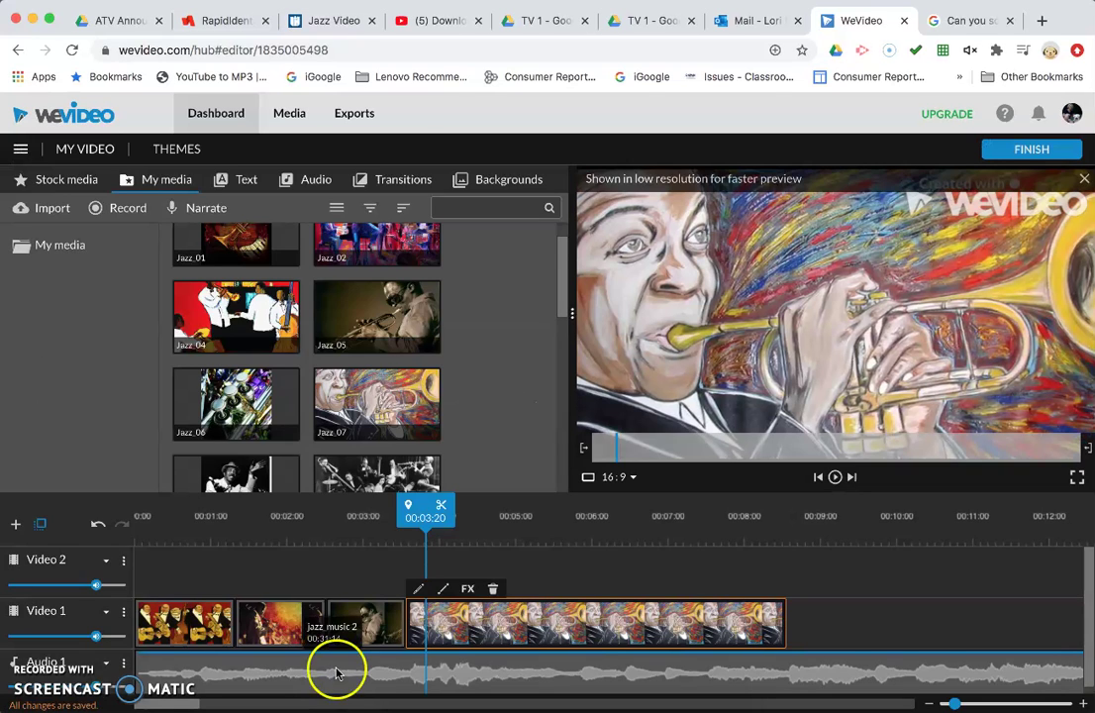